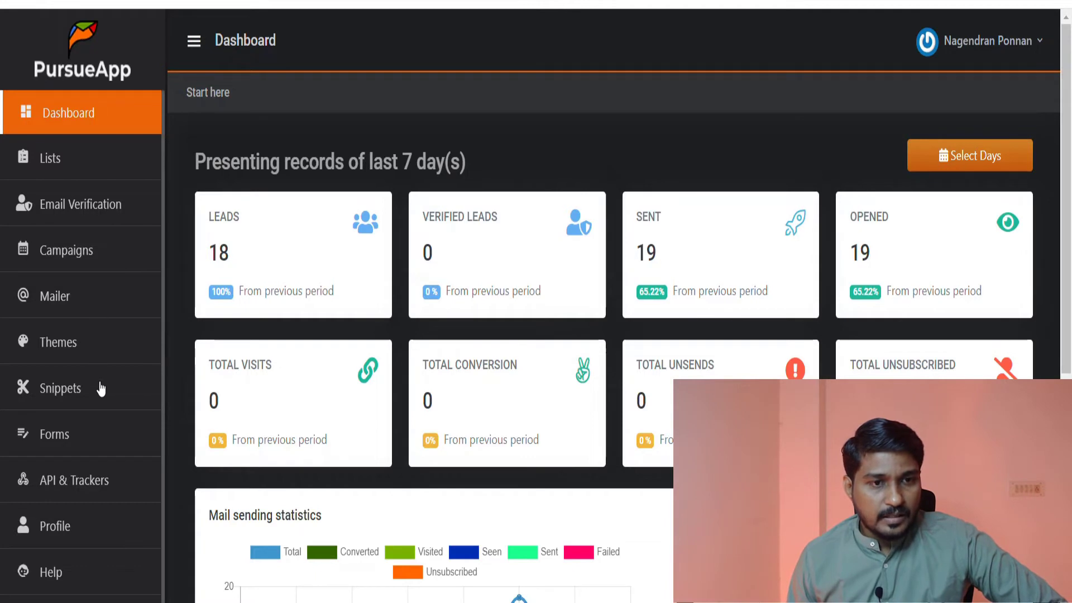
# - Look over the configured mailers and the contact lists
pyautogui.click(53, 306)
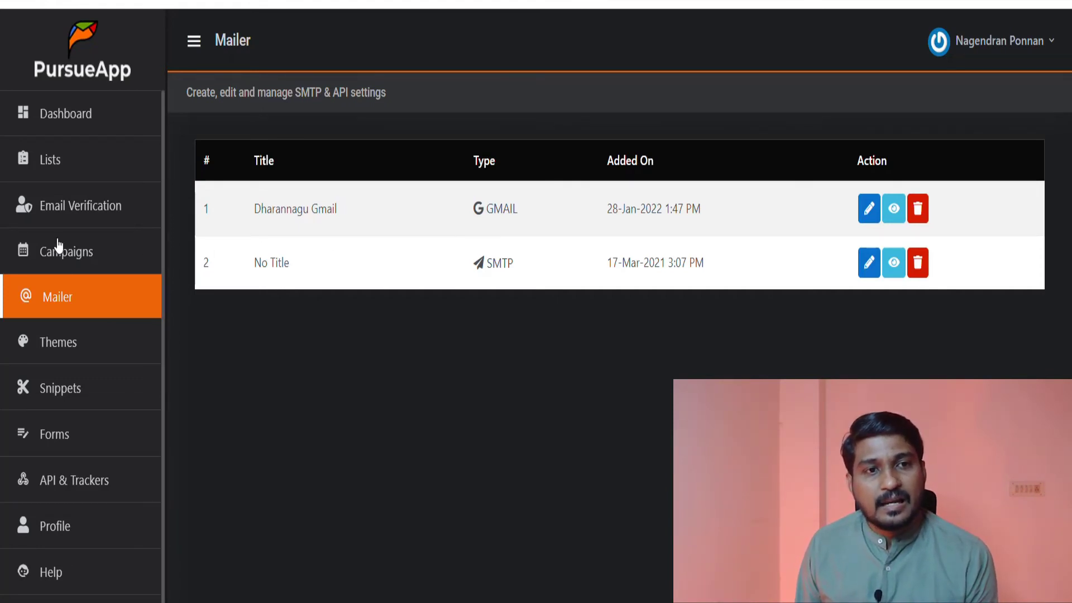
pyautogui.click(66, 167)
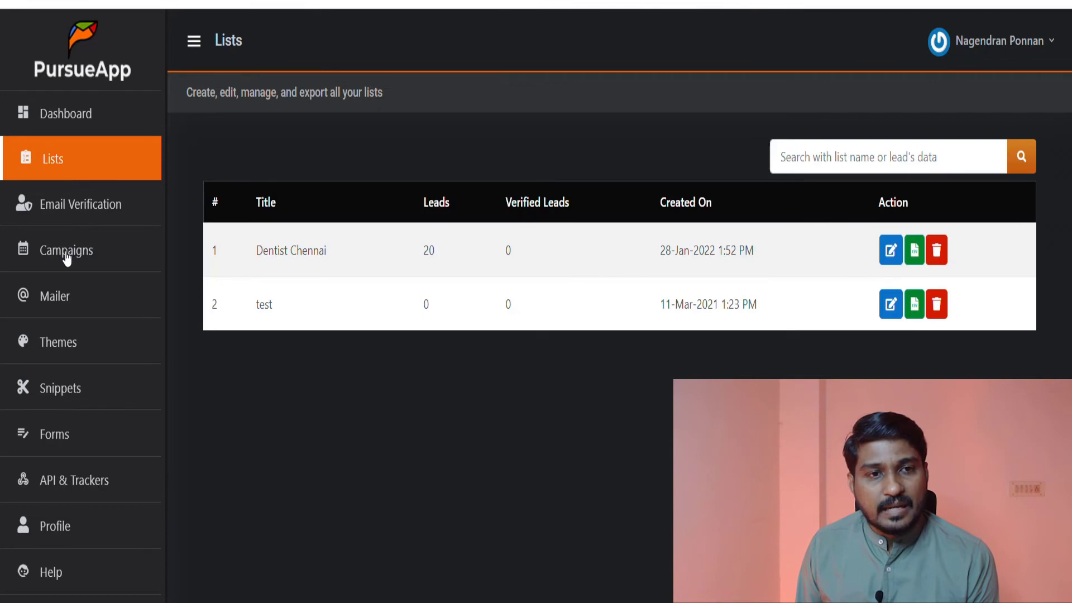
# - Start creating a new campaign and give it the title "test"
pyautogui.click(67, 259)
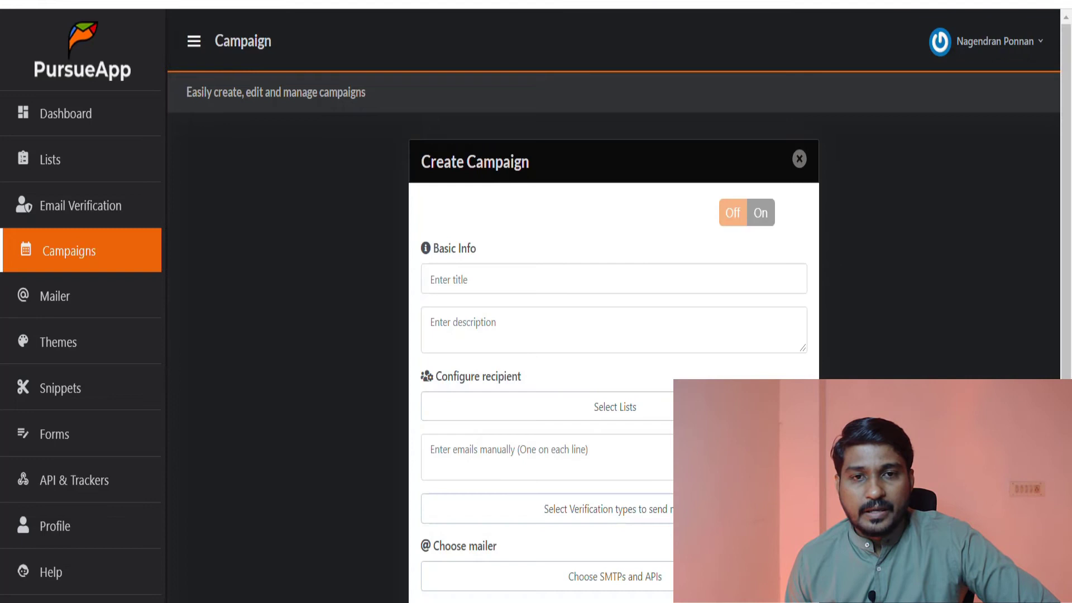
pyautogui.click(501, 276)
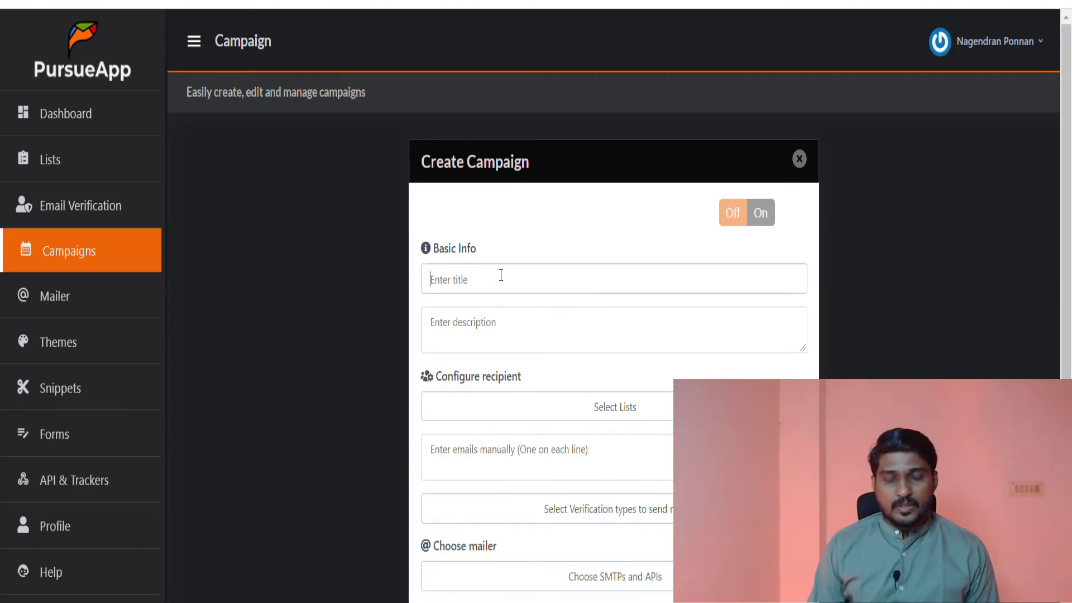
pyautogui.write('tes')
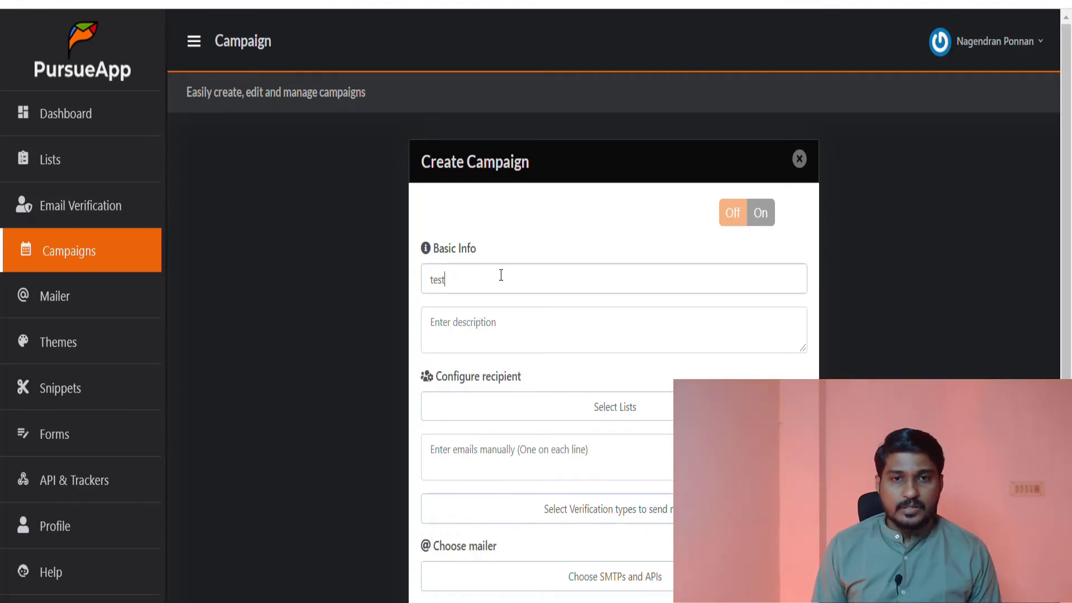
pyautogui.write('t')
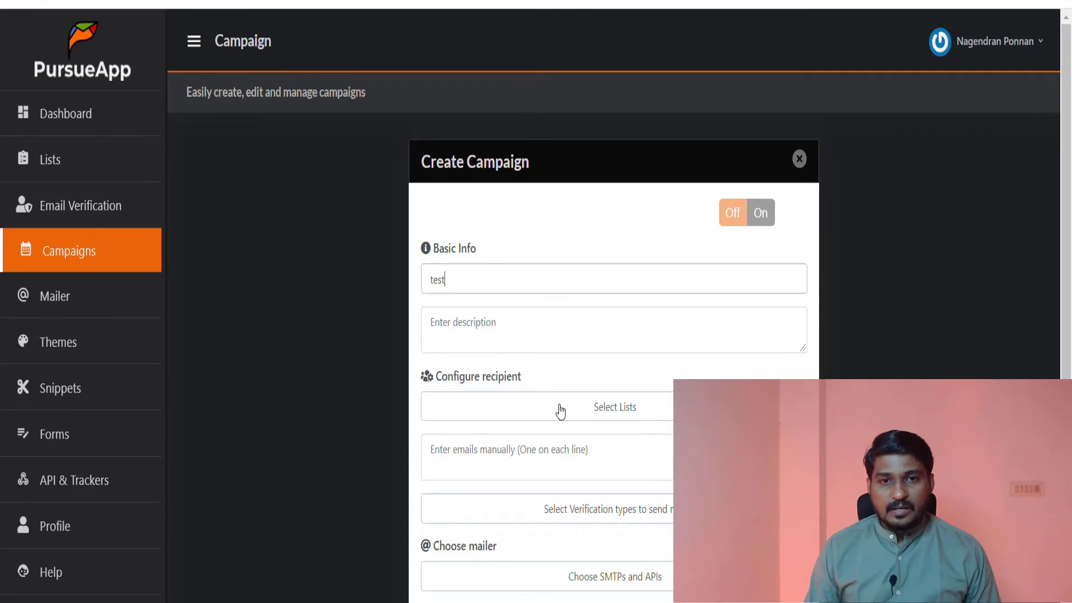
# - Set the campaign's recipients to the "test" list and choose the Gmail account as its mailer
pyautogui.click(597, 416)
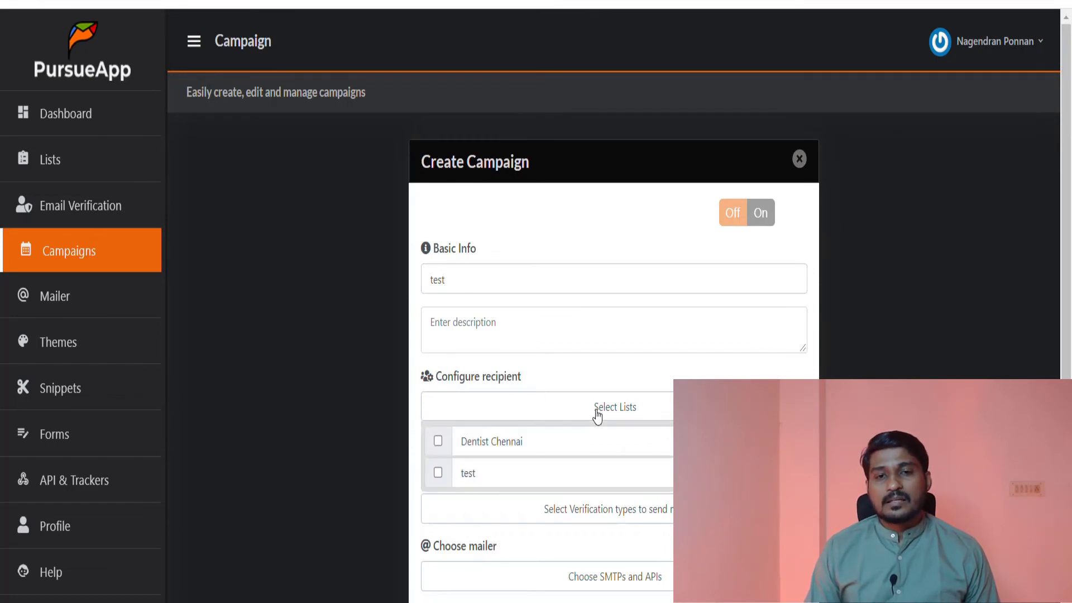
pyautogui.click(437, 472)
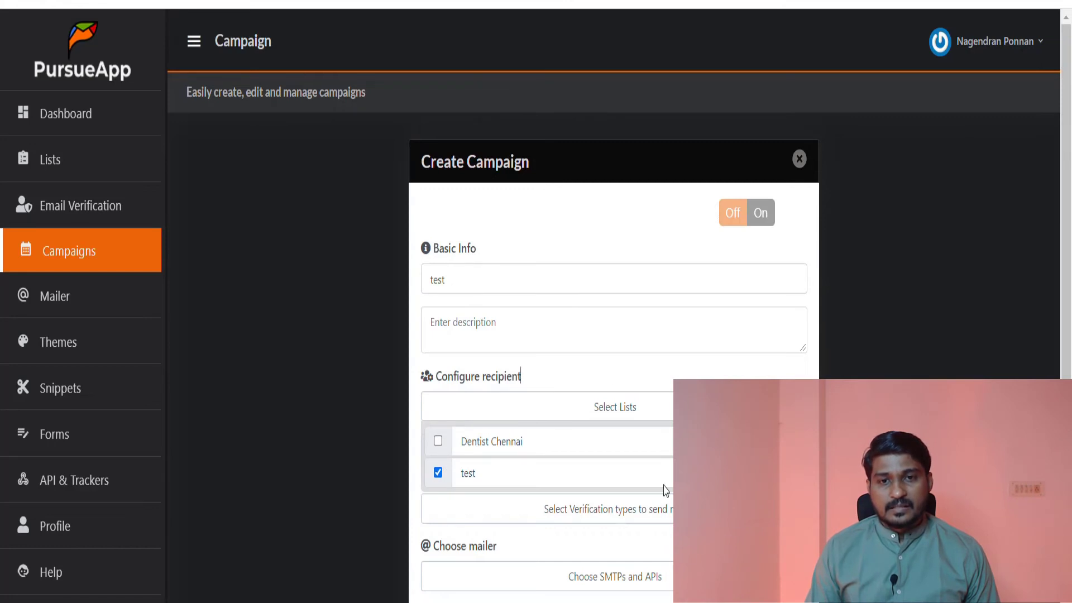
pyautogui.click(638, 518)
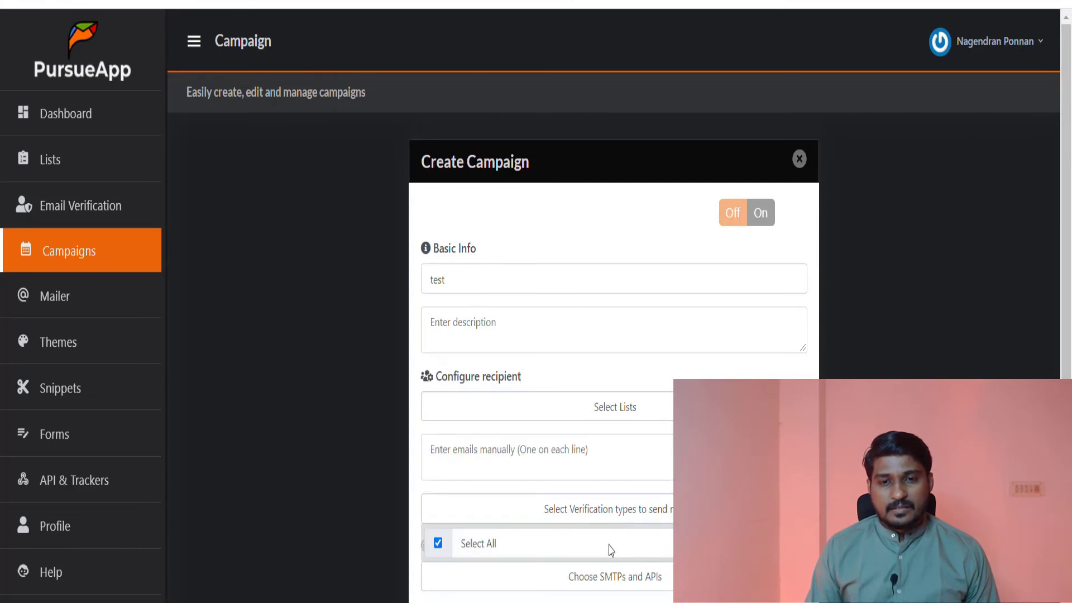
pyautogui.click(606, 586)
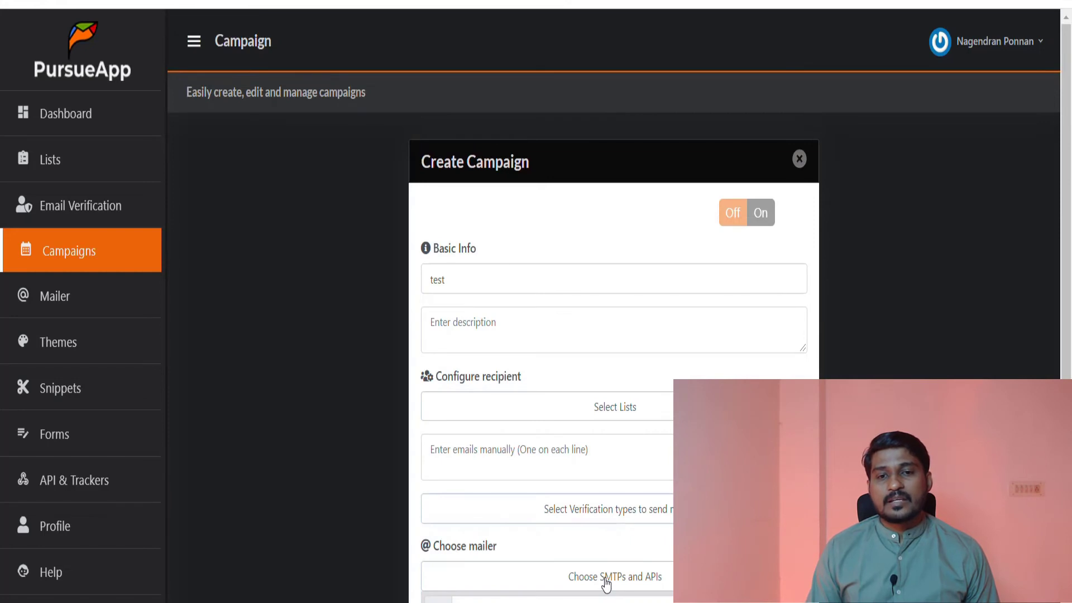
pyautogui.scroll(-1, 607, 584)
pyautogui.click(438, 521)
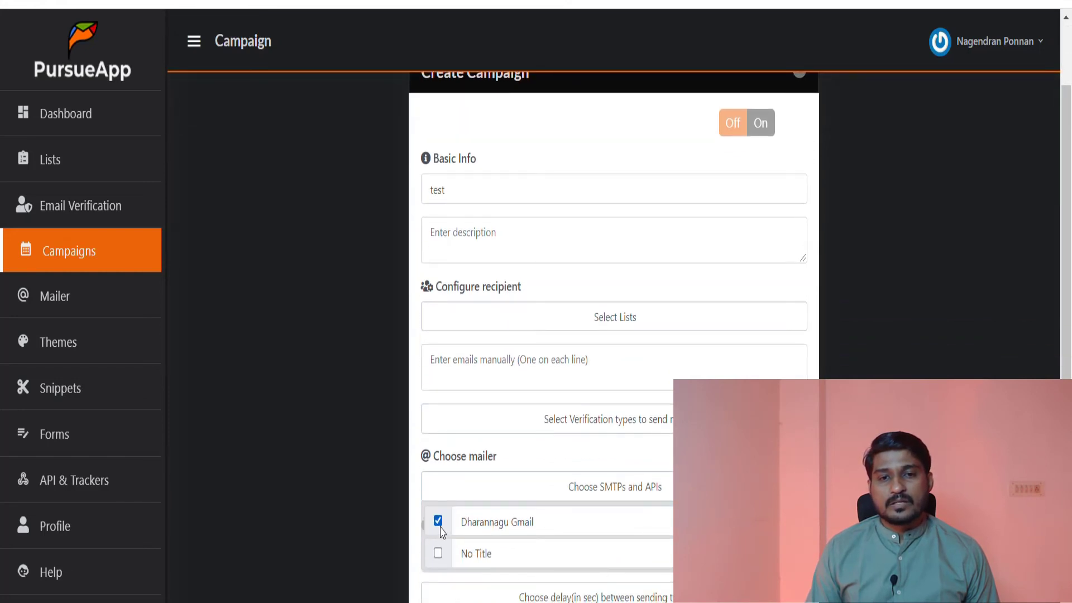
pyautogui.click(602, 500)
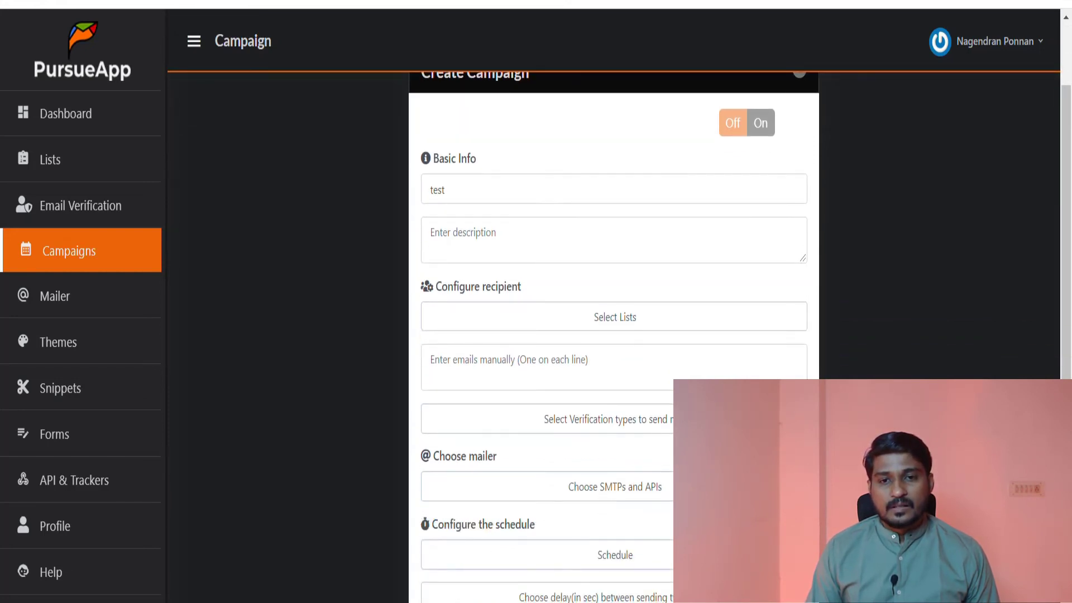
# - Schedule the campaign to start on 06-02-2022 at 22:00
pyautogui.click(630, 563)
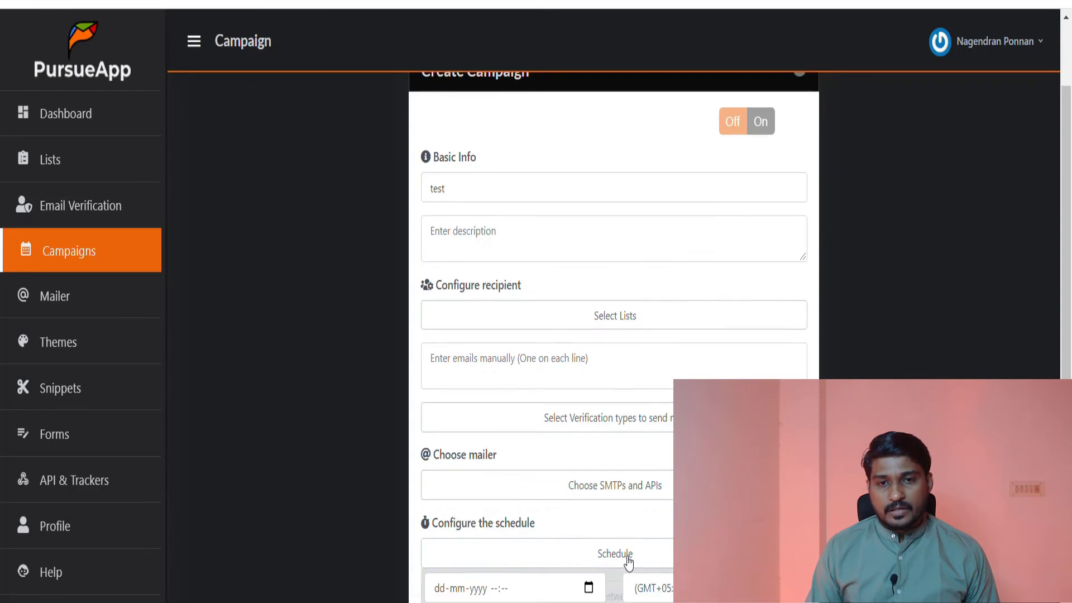
pyautogui.scroll(-3, 627, 558)
pyautogui.click(581, 420)
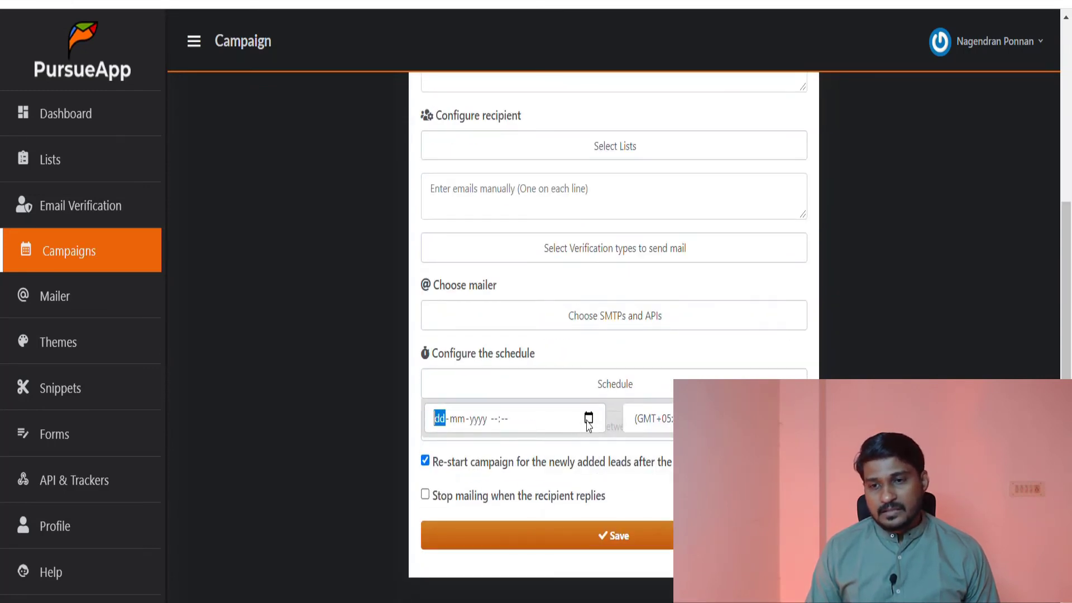
pyautogui.write('06-')
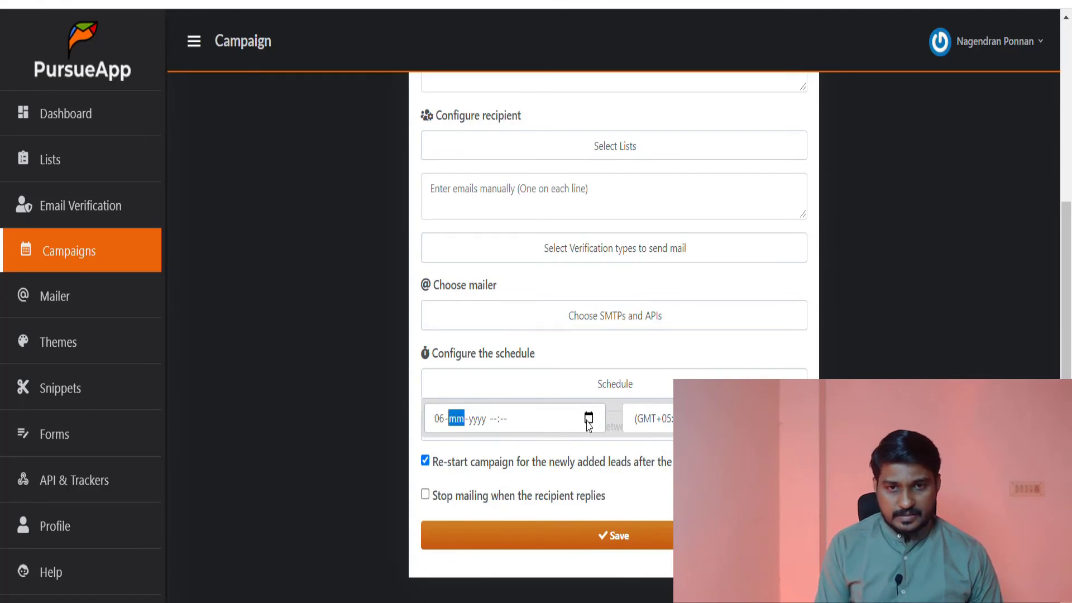
pyautogui.write('02-20')
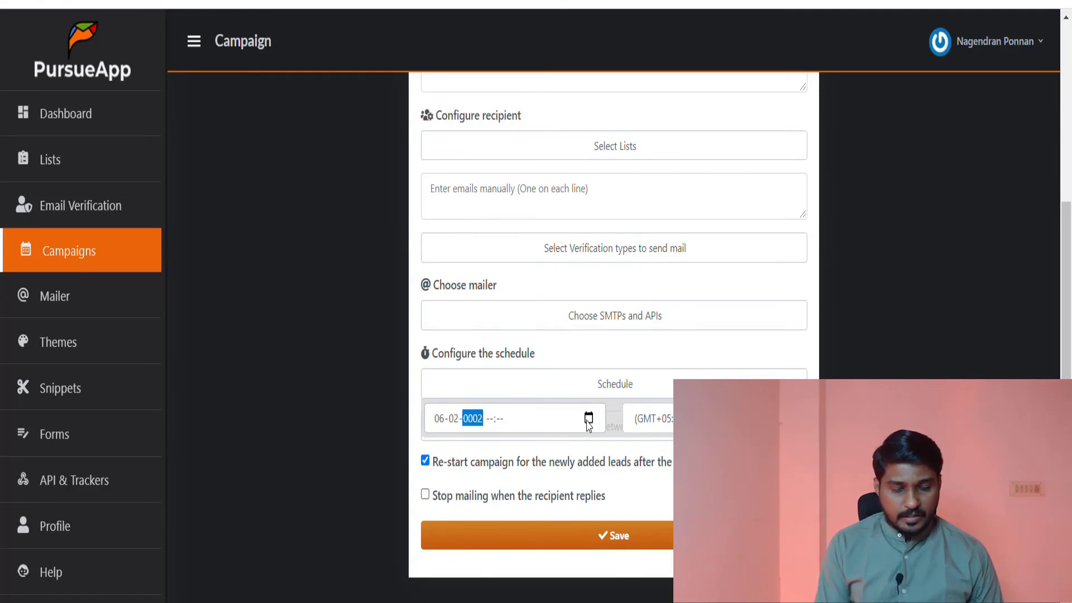
pyautogui.write('22')
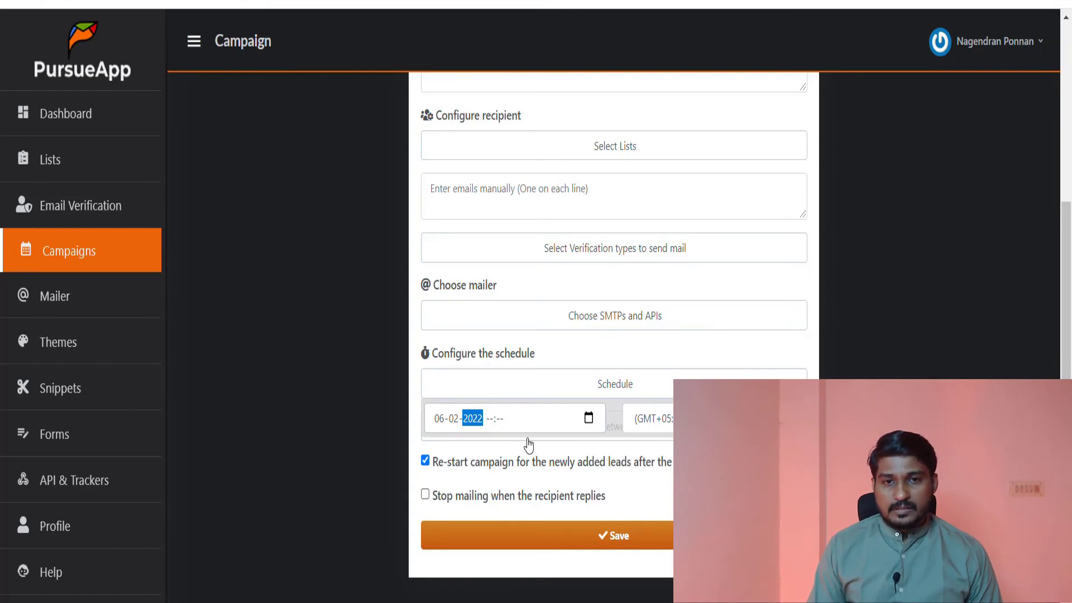
pyautogui.press('Tab')
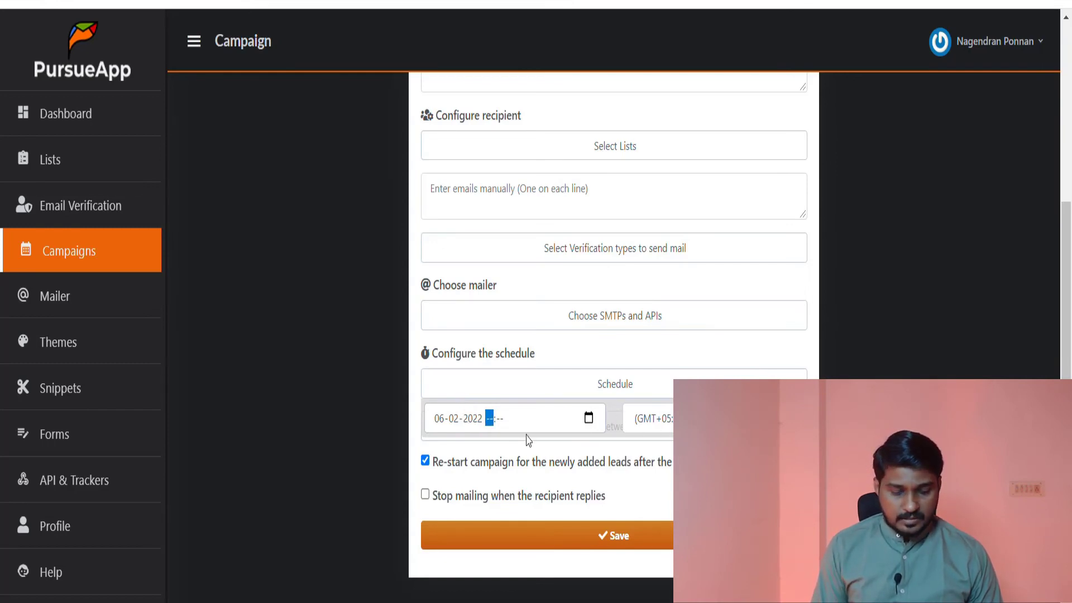
pyautogui.write('10:')
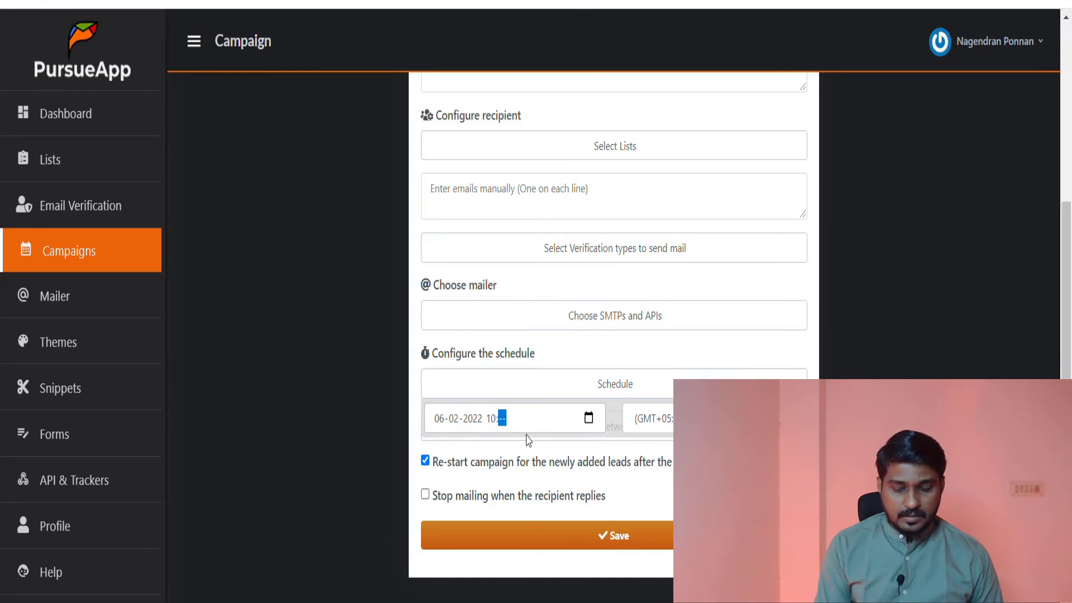
pyautogui.write('00')
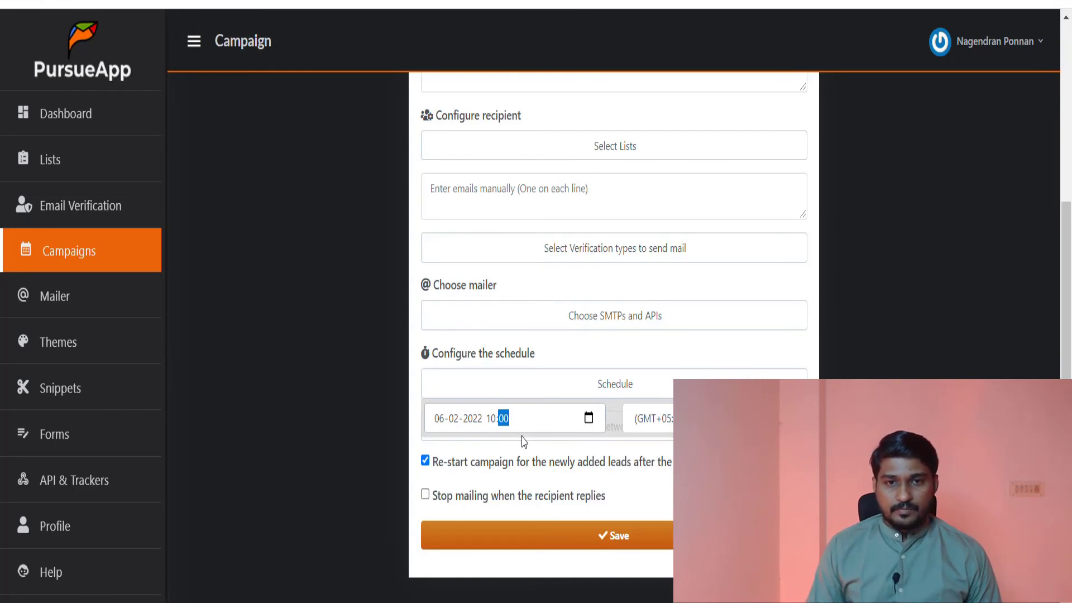
pyautogui.click(498, 421)
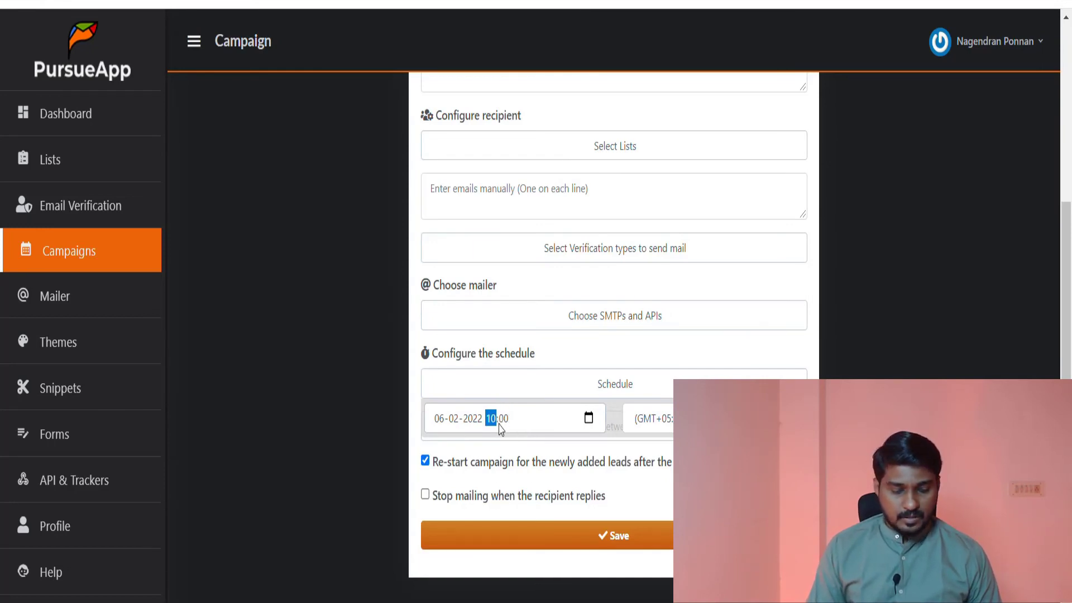
pyautogui.write('22')
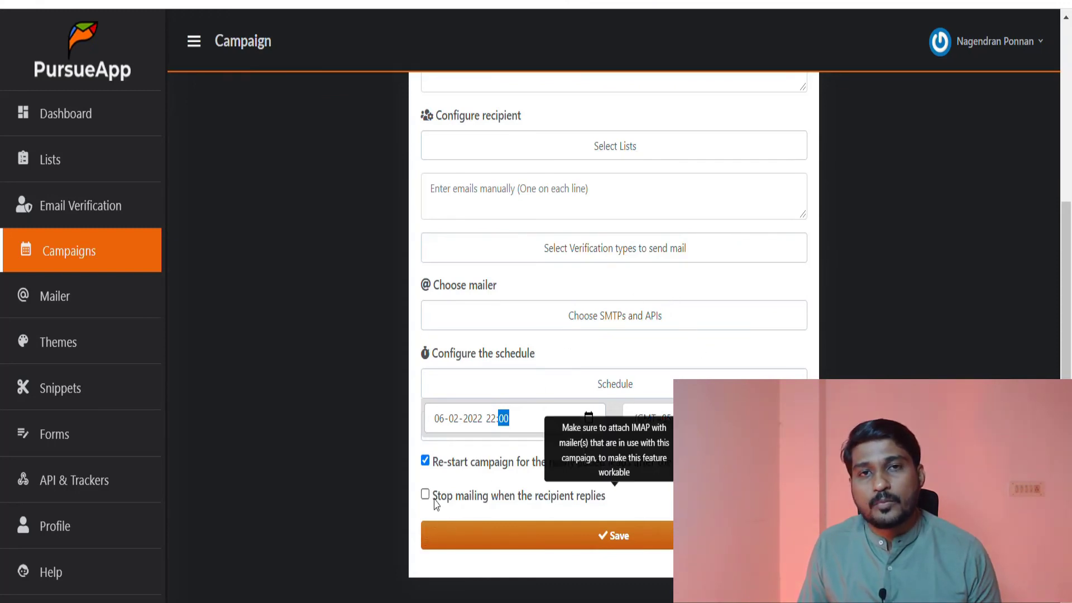
# - Enable stopping the mailing when the recipient replies, and save the campaign
pyautogui.click(461, 497)
pyautogui.moveTo(424, 498)
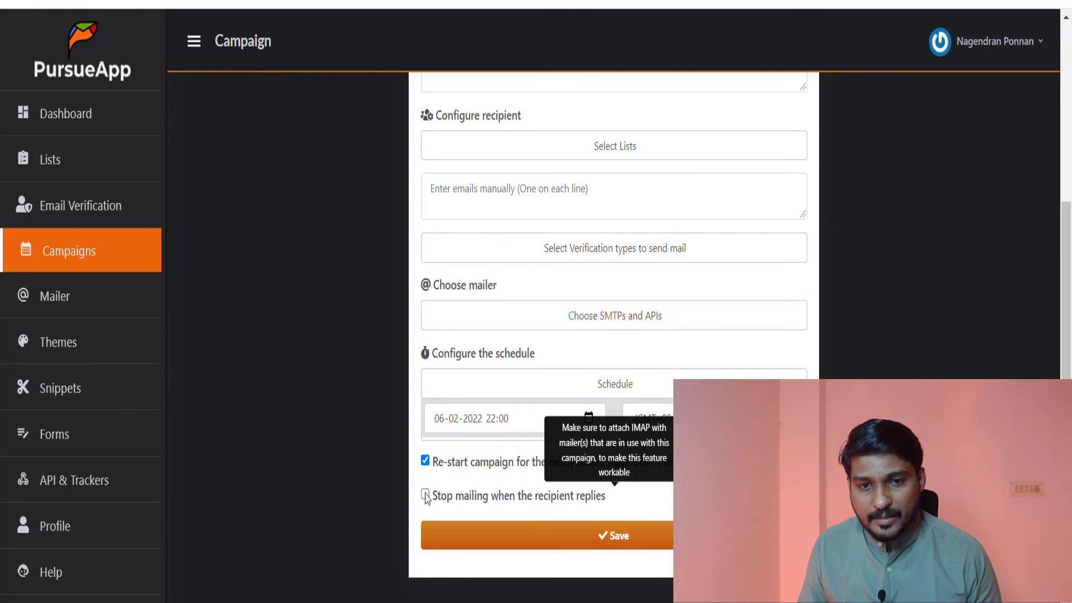
pyautogui.click(425, 495)
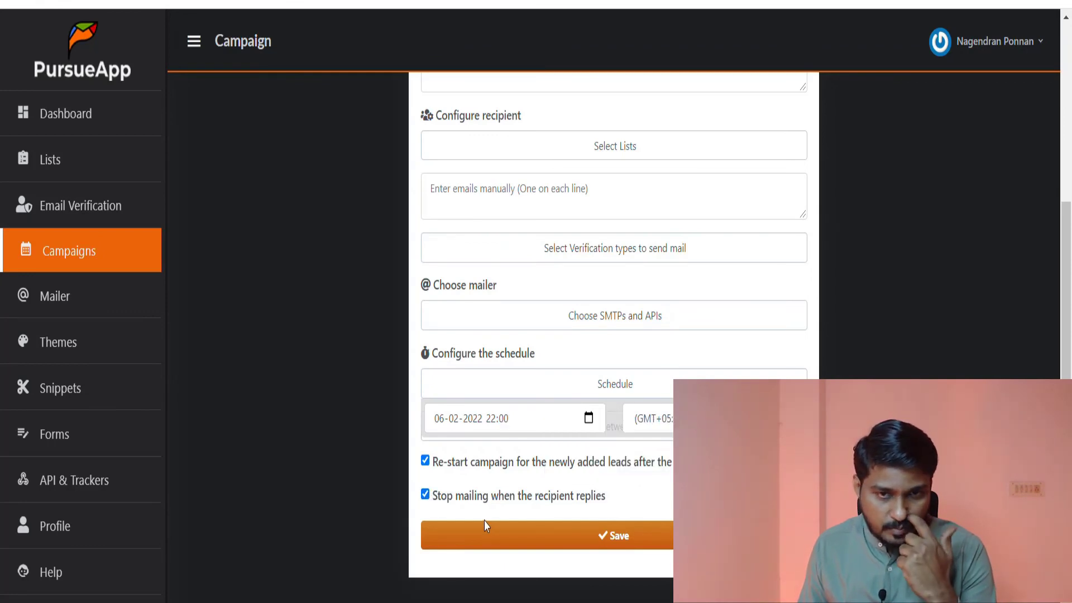
pyautogui.click(617, 539)
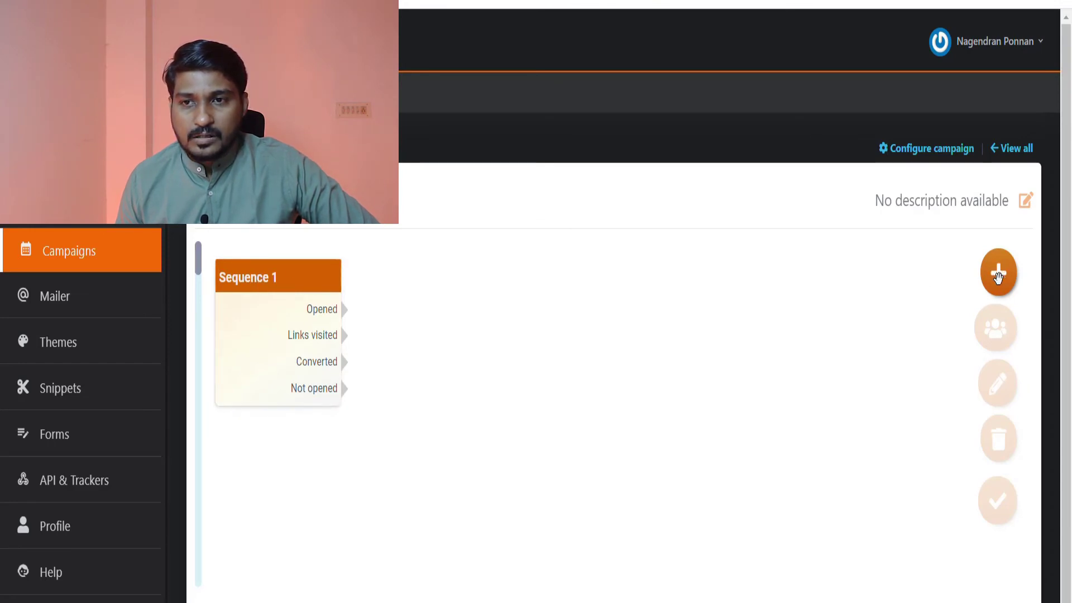
# - Add three more sequences to the campaign flow and line them up in a row beside Sequence 1
pyautogui.moveTo(1000, 274); pyautogui.dragTo(461, 274)
pyautogui.moveTo(1000, 272); pyautogui.dragTo(723, 290)
pyautogui.moveTo(999, 272); pyautogui.dragTo(872, 386)
pyautogui.moveTo(771, 300); pyautogui.dragTo(688, 278)
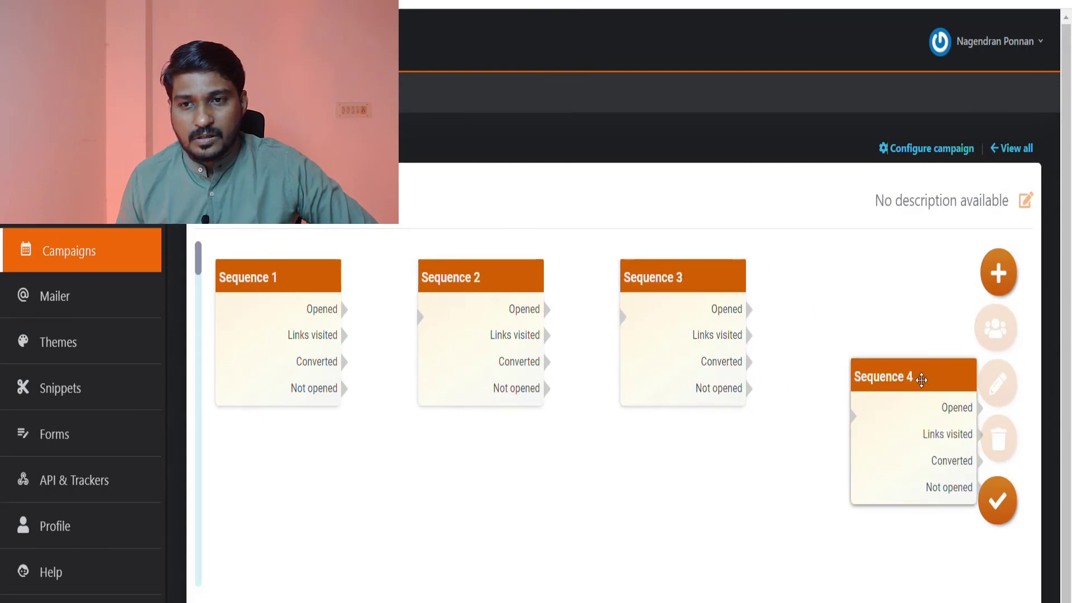
pyautogui.moveTo(898, 376); pyautogui.dragTo(873, 283)
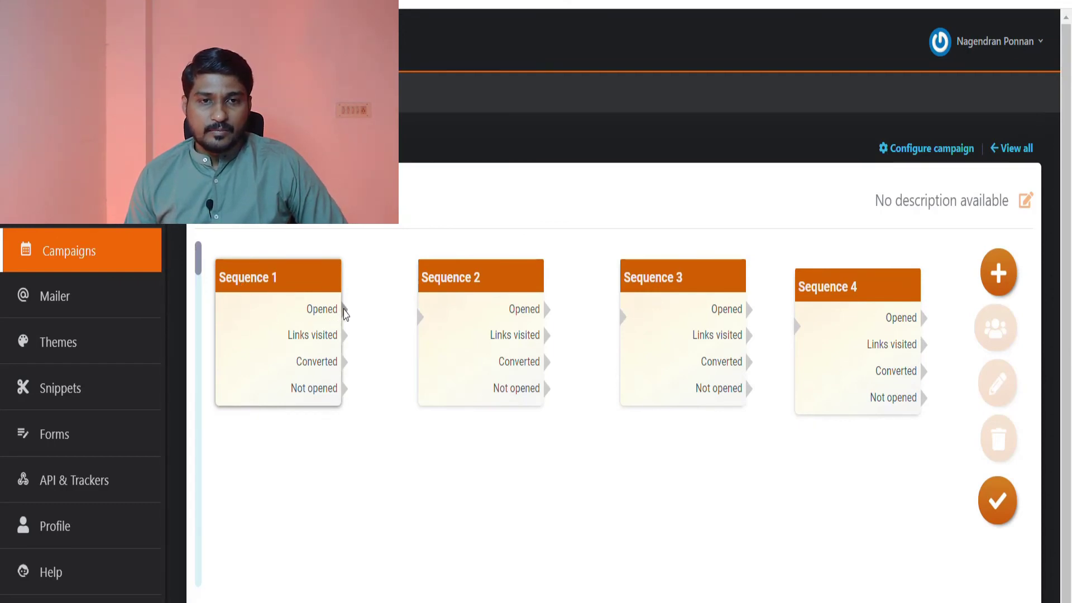
# - Connect both the Opened and Not opened outputs of Sequence 1 to Sequence 2
pyautogui.moveTo(345, 317); pyautogui.dragTo(419, 318)
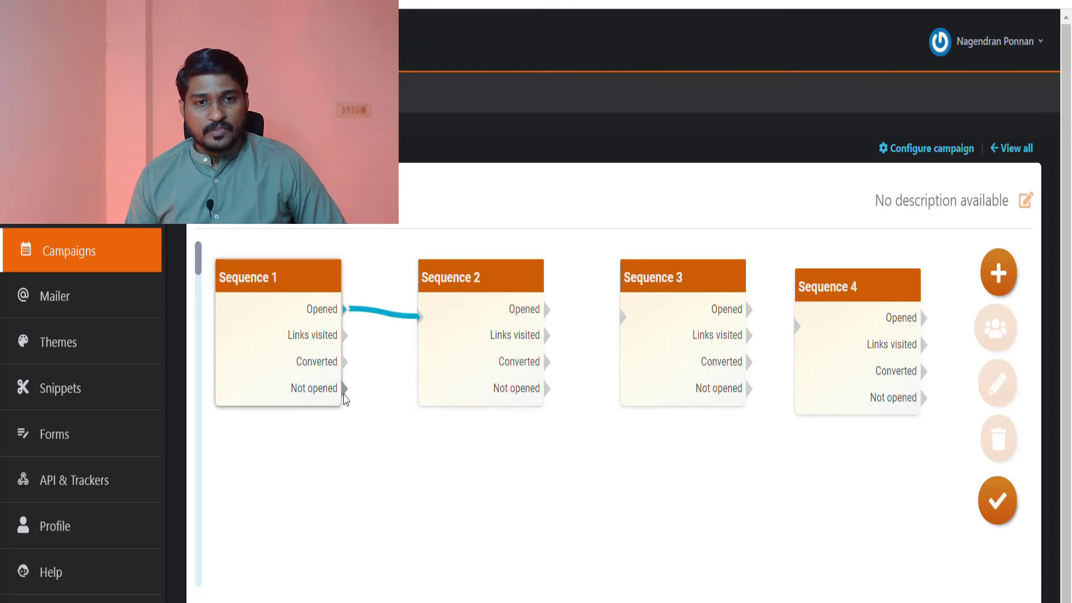
pyautogui.moveTo(345, 391); pyautogui.dragTo(420, 326)
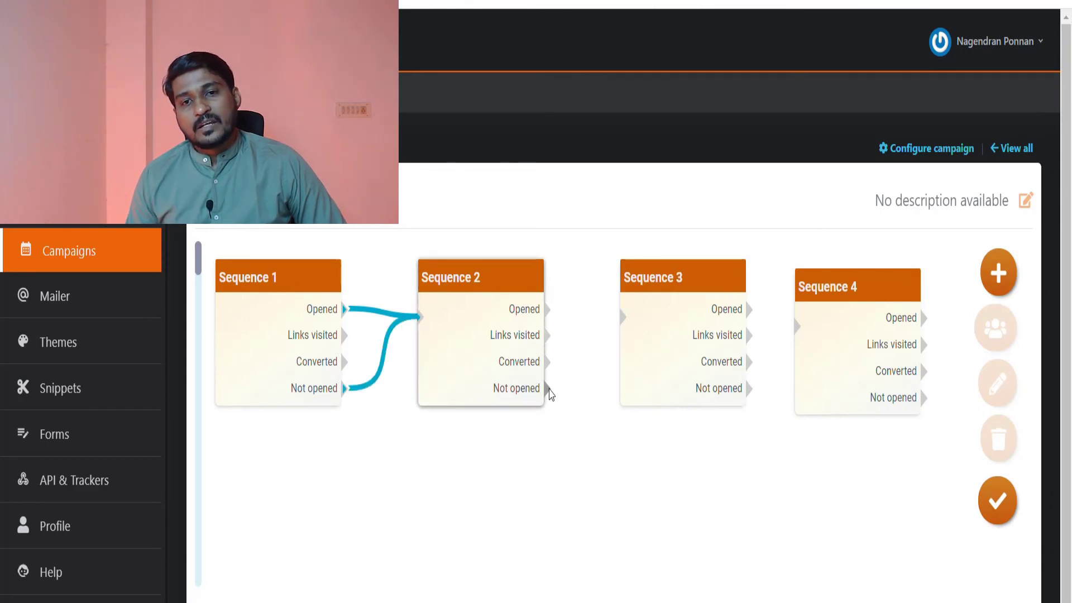
# - Connect Sequence 2's Not opened output to Sequence 3, placed below the row, and its Opened output to Sequence 4
pyautogui.moveTo(548, 394); pyautogui.dragTo(625, 319)
pyautogui.moveTo(660, 278); pyautogui.dragTo(646, 457)
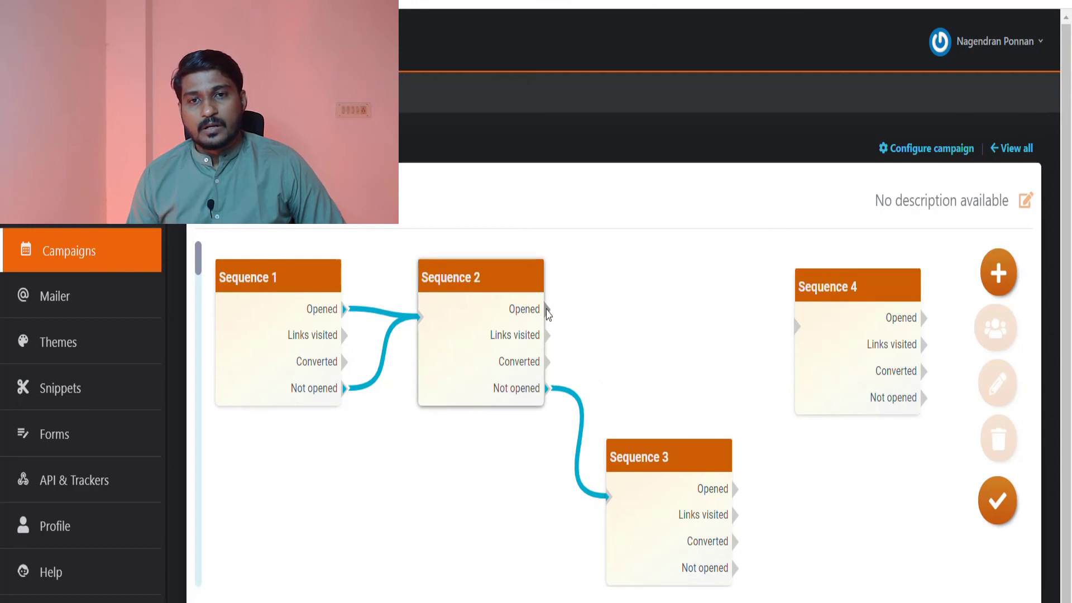
pyautogui.moveTo(547, 312); pyautogui.dragTo(797, 333)
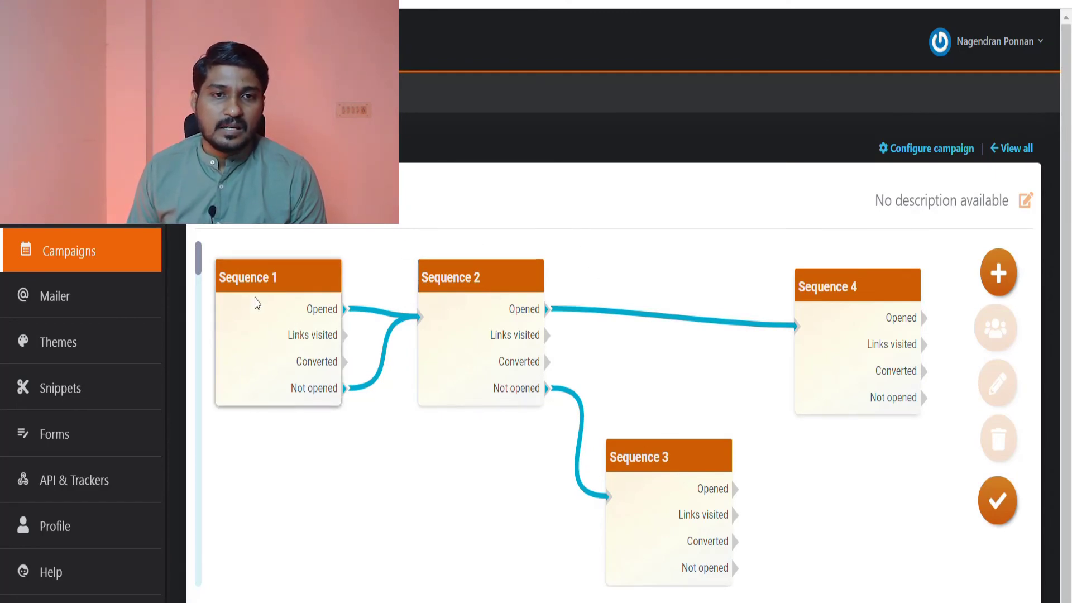
# - Examine Sequence 1's timing settings and email content editor, closing them without entering anything
pyautogui.click(249, 330)
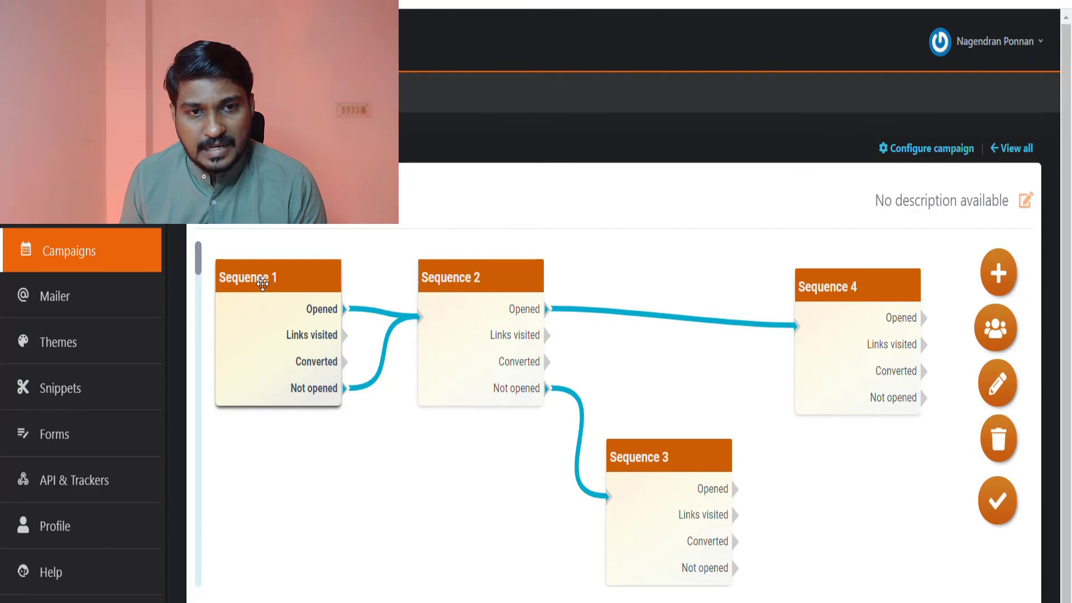
pyautogui.click(996, 391)
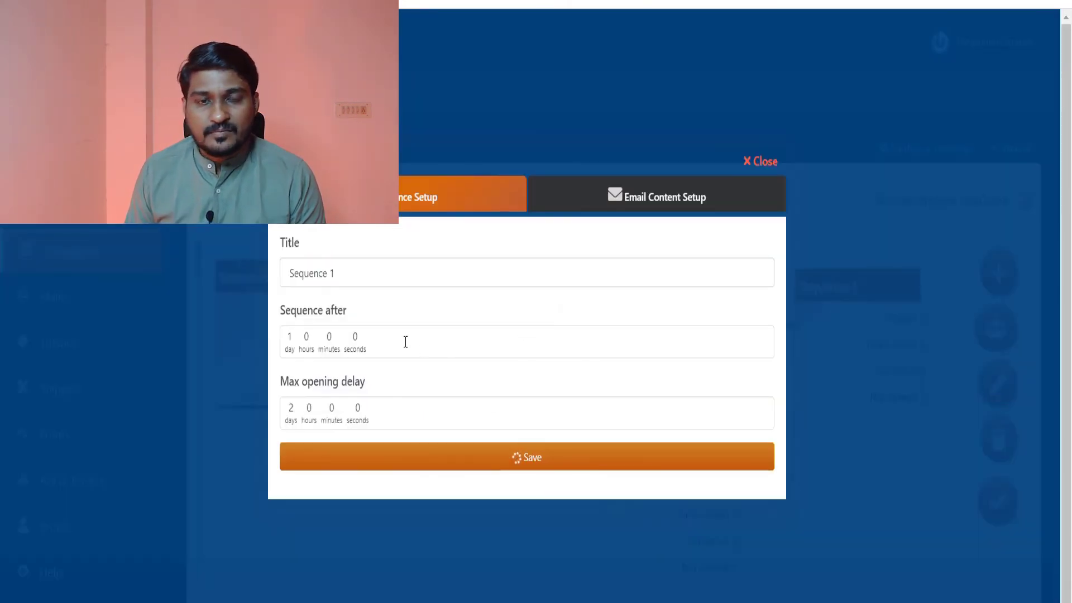
pyautogui.click(645, 206)
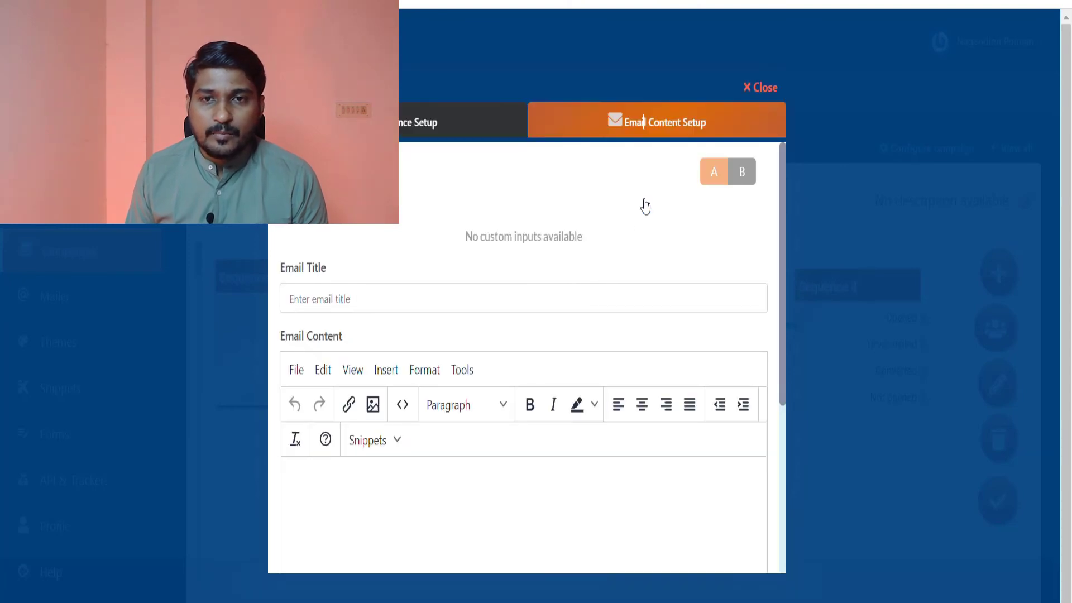
pyautogui.click(329, 301)
pyautogui.click(542, 519)
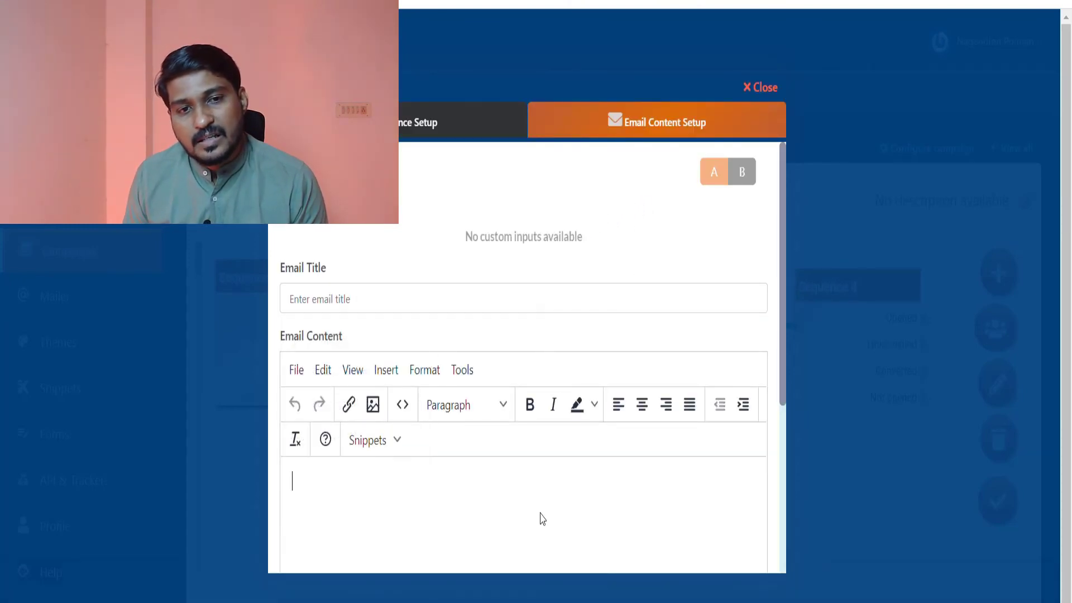
pyautogui.scroll(-5, 365, 519)
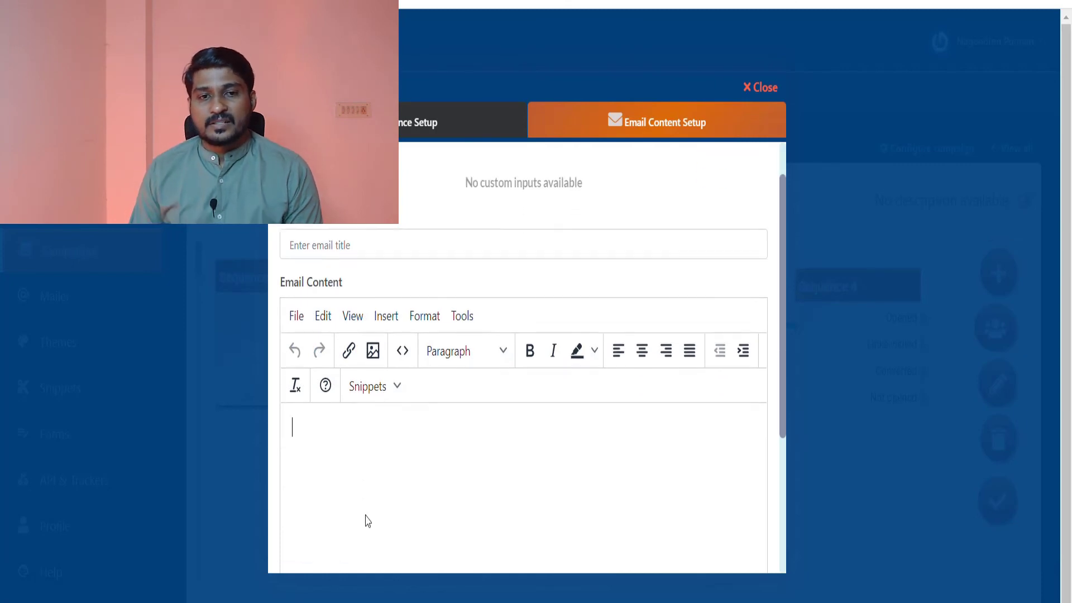
pyautogui.scroll(5, 365, 521)
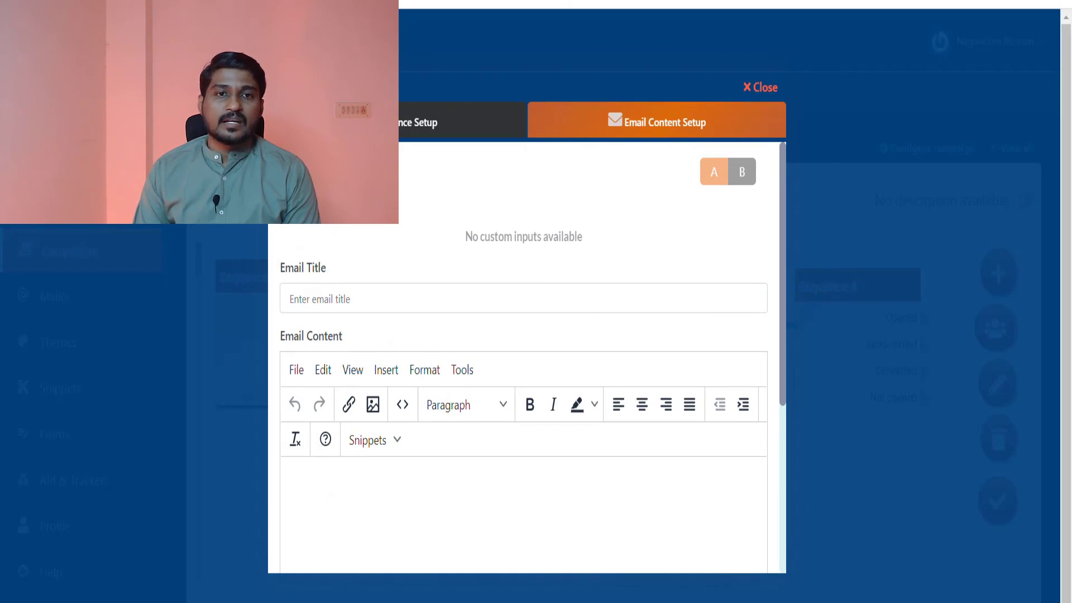
pyautogui.click(763, 89)
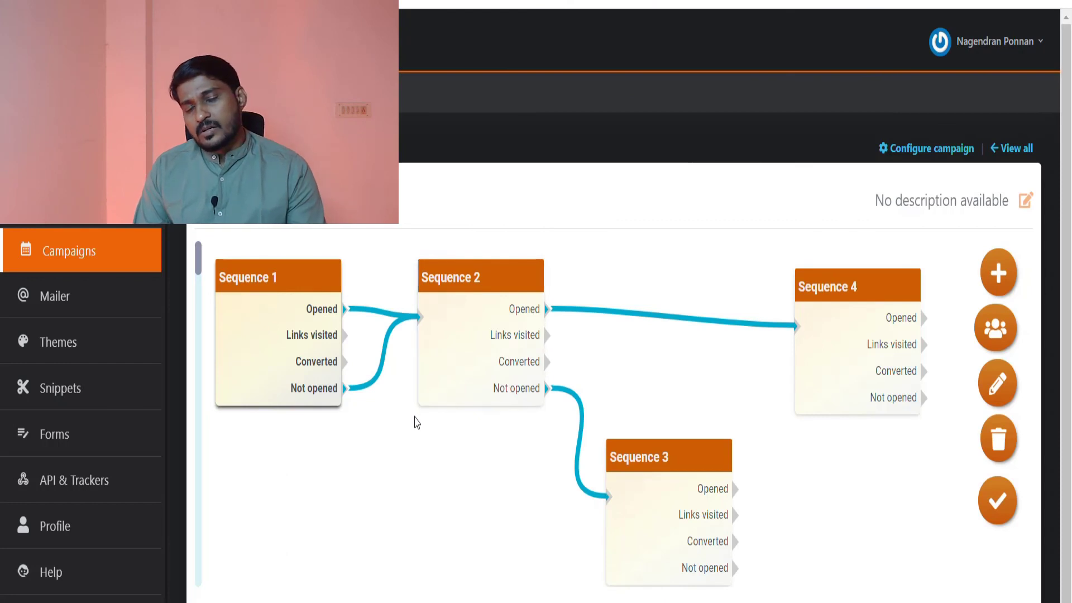